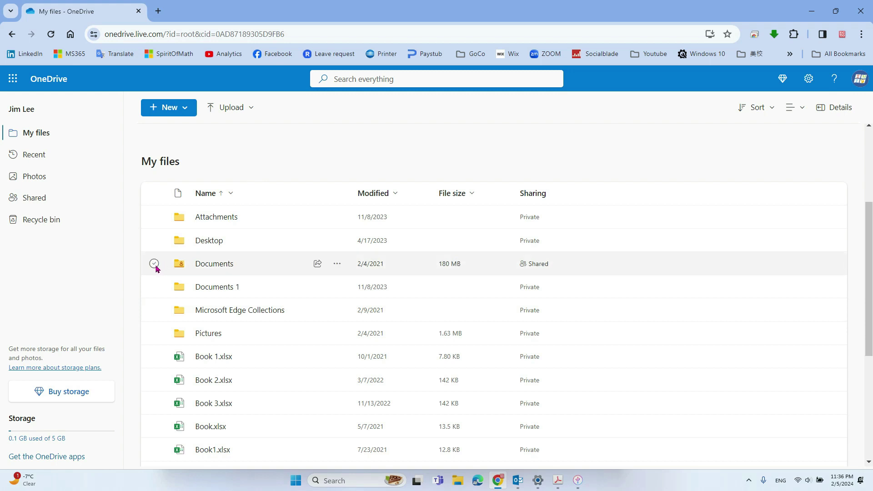
Download the Documents folder as Documents.zip, then return to the My files list.
{"action": "left_click", "coordinate": [154, 264]}
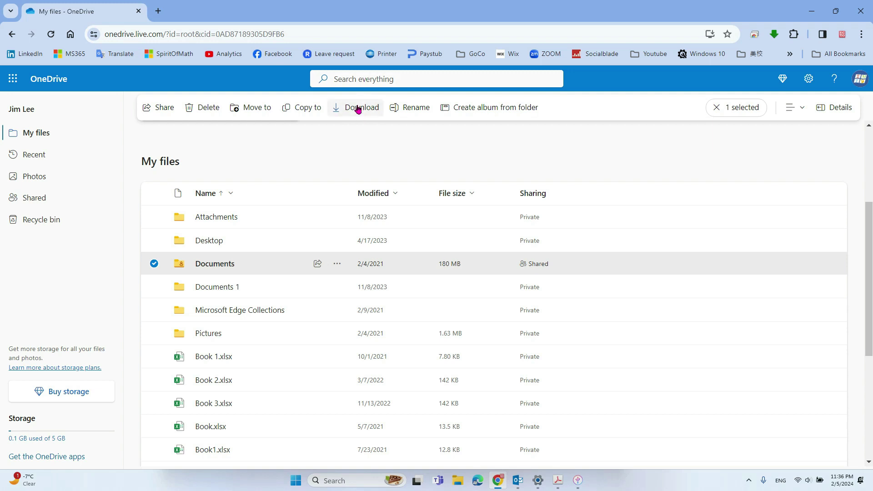
{"action": "left_click", "coordinate": [358, 109]}
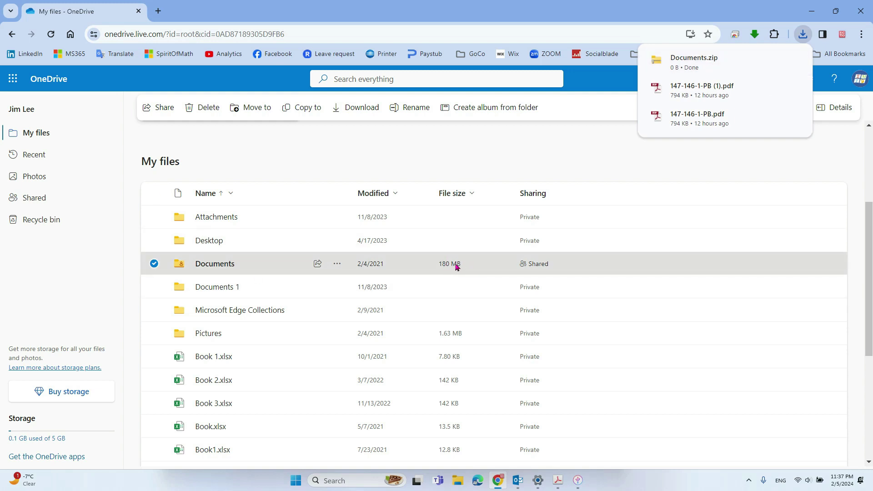
{"action": "left_click", "coordinate": [228, 269]}
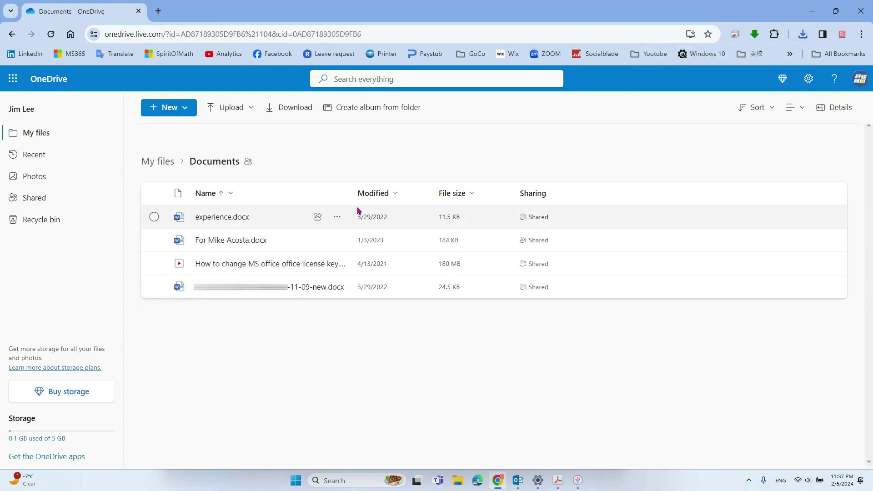
{"action": "left_click", "coordinate": [14, 41]}
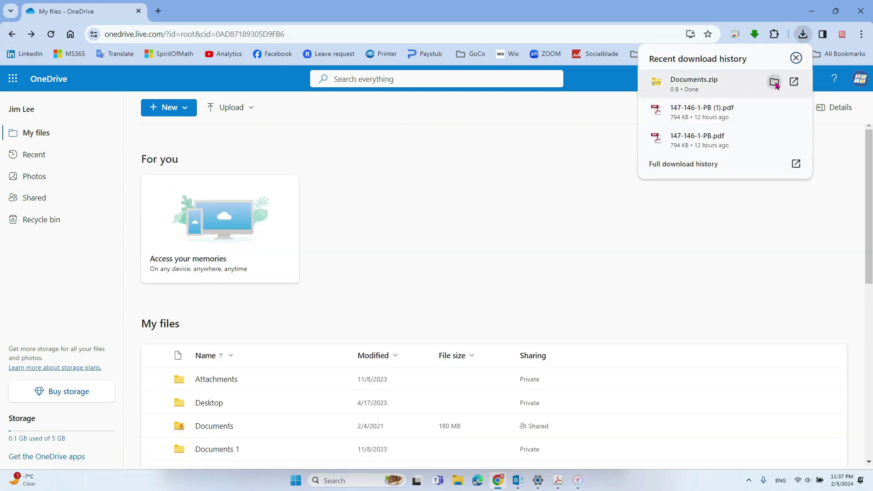
Locate Documents.zip in Downloads and try Extract All, then close the window and the failed extraction wizard.
{"action": "left_click", "coordinate": [774, 82]}
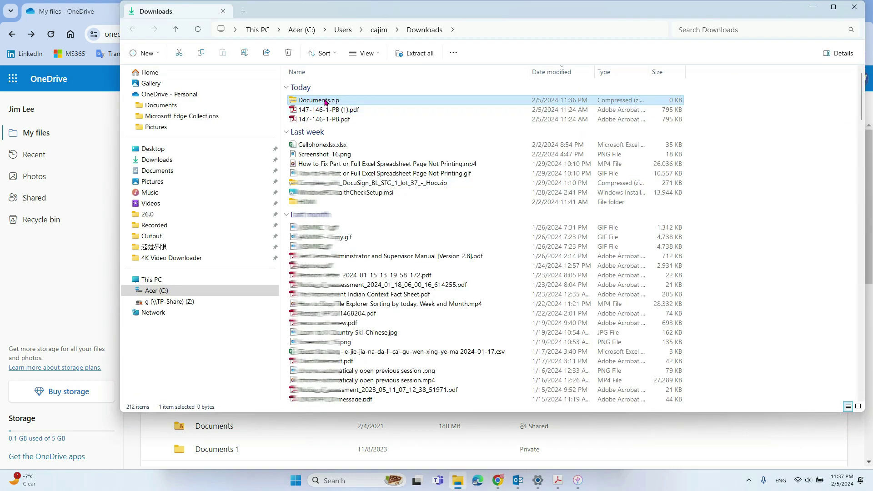
{"action": "right_click", "coordinate": [326, 102]}
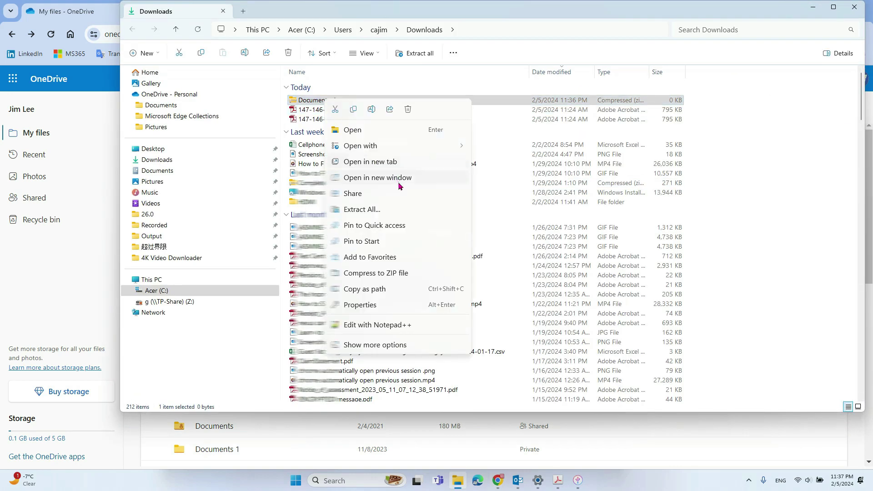
{"action": "left_click", "coordinate": [401, 209]}
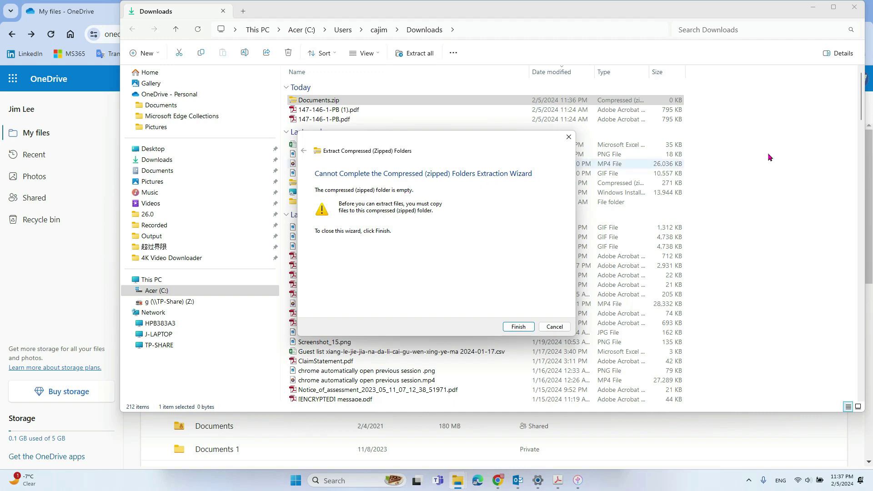
{"action": "left_click", "coordinate": [854, 7]}
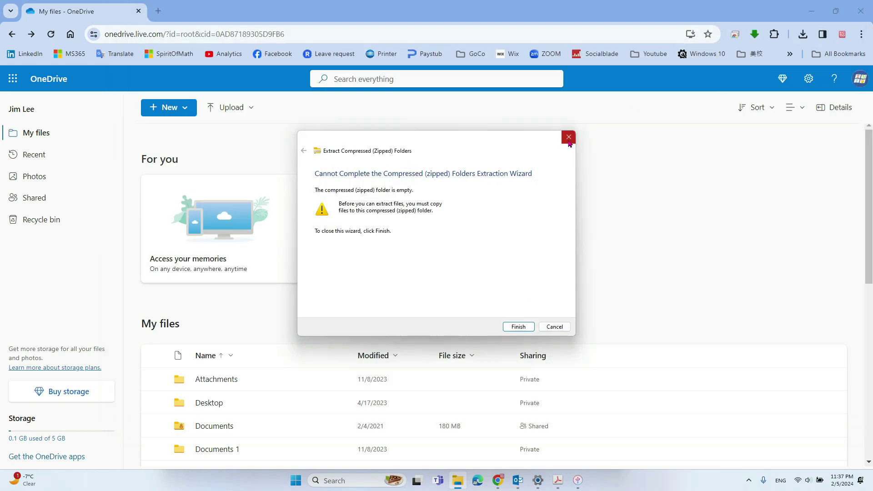
{"action": "left_click", "coordinate": [569, 137]}
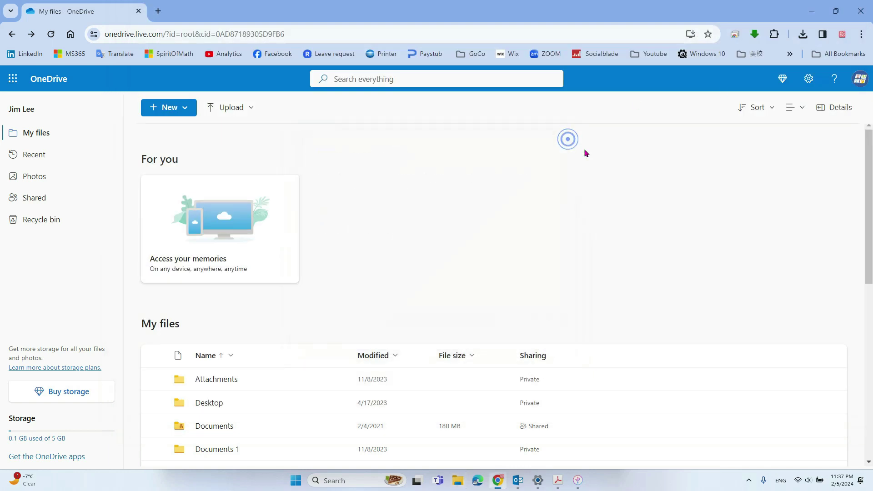
Sign in to the OneDrive desktop app from its tray icon using the pre-filled account e-mail.
{"action": "left_click", "coordinate": [750, 482]}
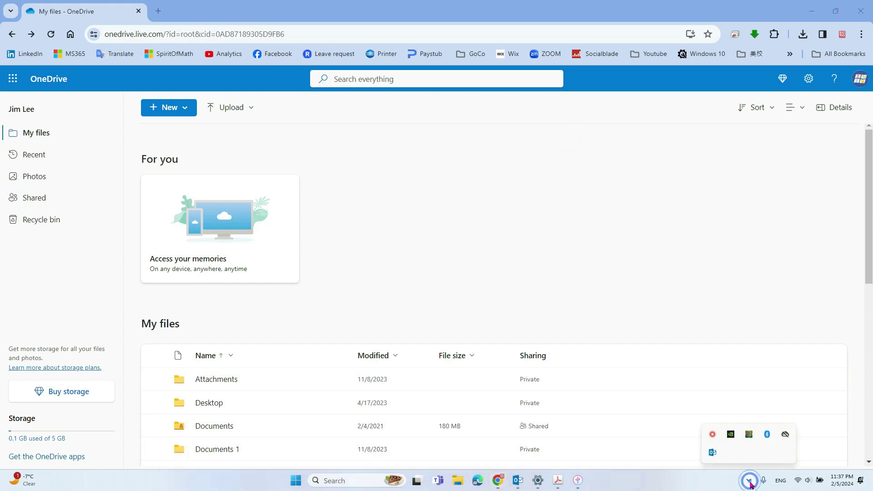
{"action": "left_click", "coordinate": [786, 436]}
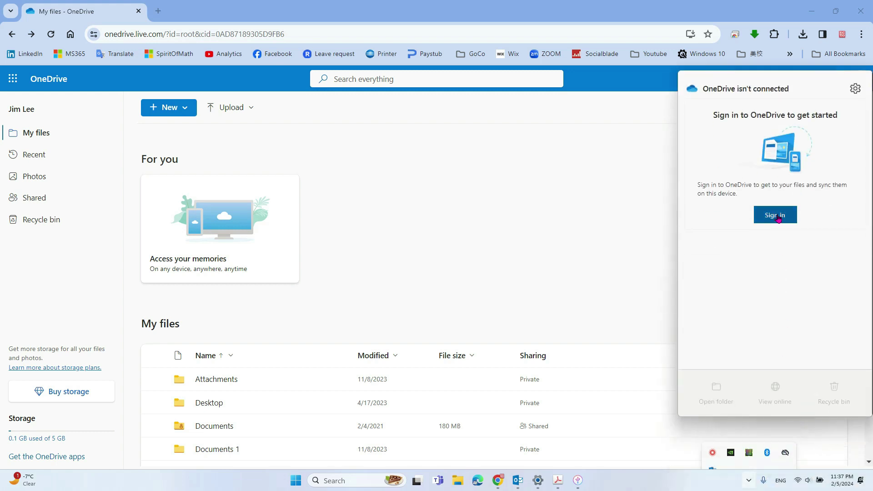
{"action": "left_click", "coordinate": [779, 218]}
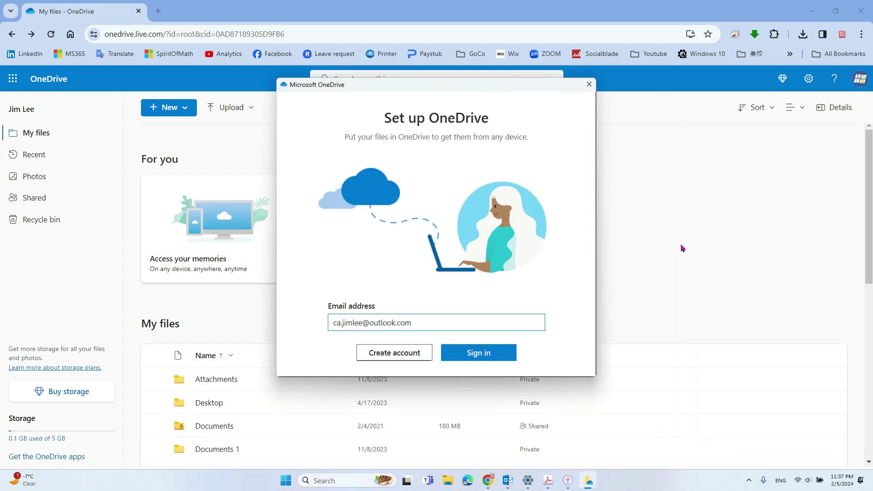
{"action": "left_click", "coordinate": [476, 354]}
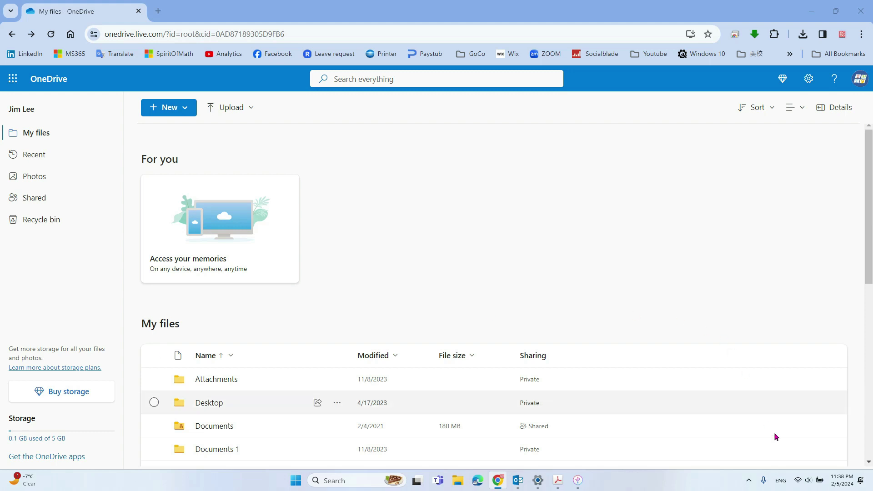
Accept the suggested location and keep using the existing OneDrive folder.
{"action": "left_click", "coordinate": [749, 481]}
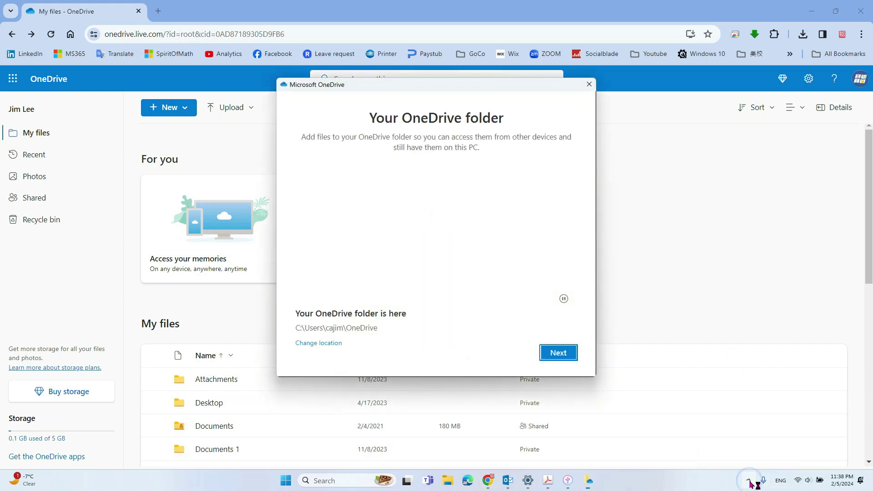
{"action": "left_click", "coordinate": [560, 360]}
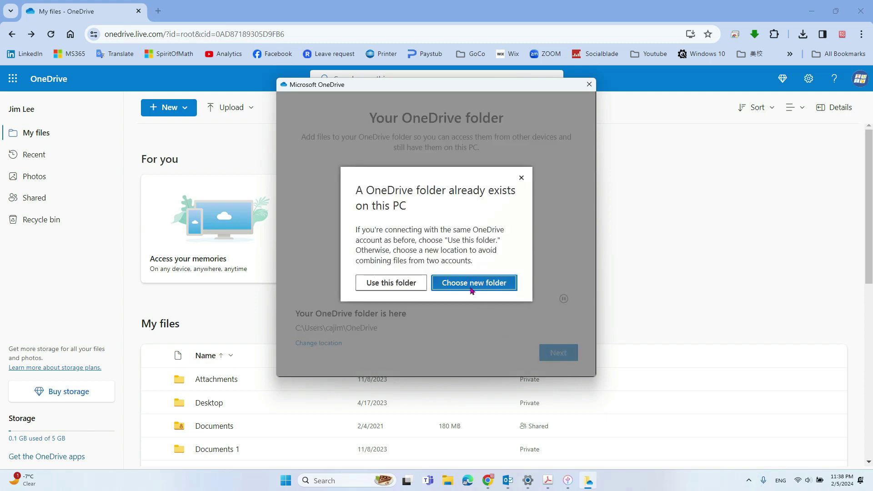
{"action": "left_click", "coordinate": [412, 285]}
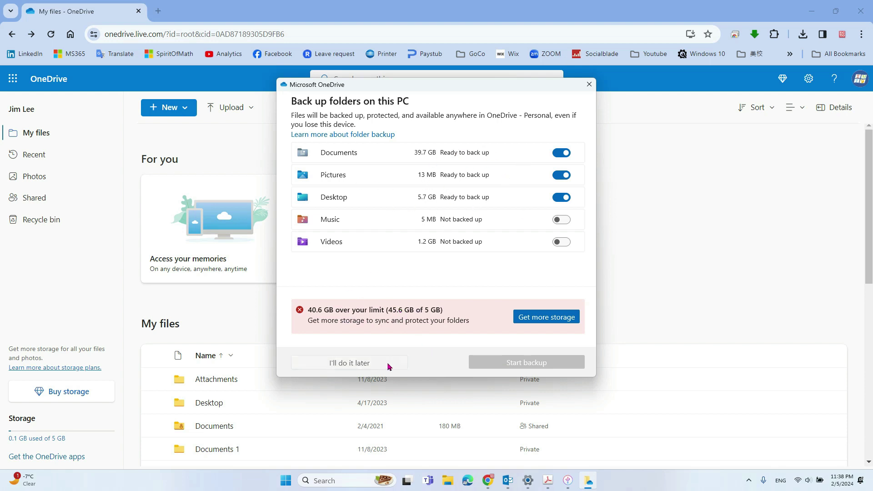
Skip folder backup, the storage upgrade and the mobile app, then open the local OneDrive folder.
{"action": "left_click", "coordinate": [373, 362]}
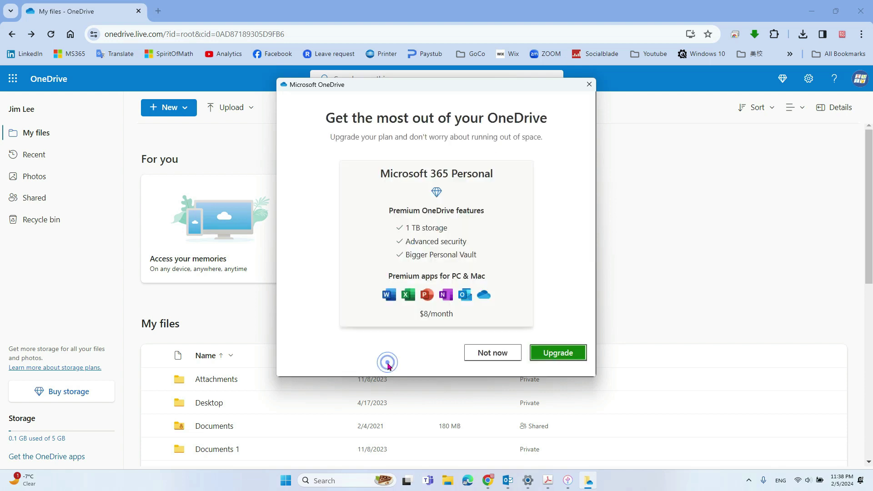
{"action": "left_click", "coordinate": [505, 353]}
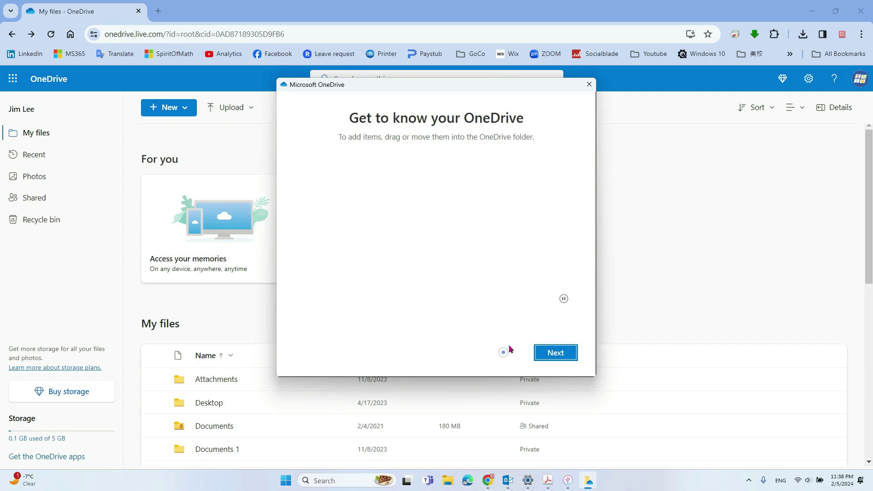
{"action": "left_click", "coordinate": [548, 355]}
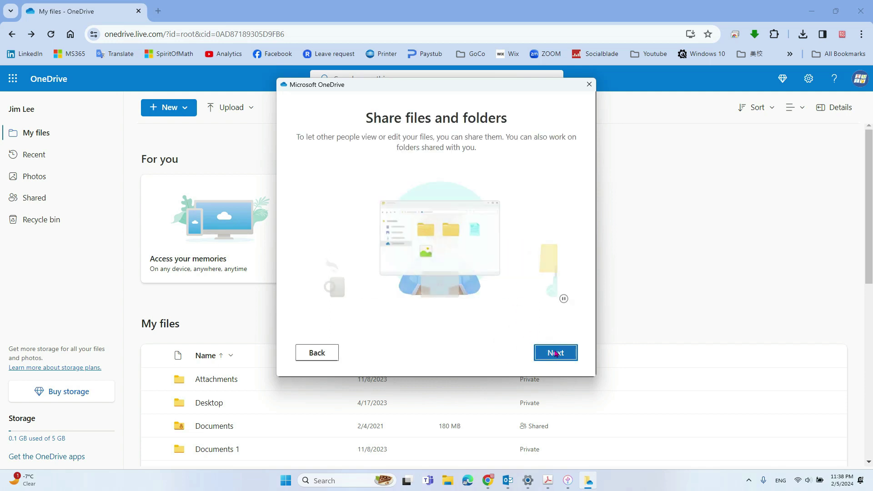
{"action": "left_click", "coordinate": [558, 358]}
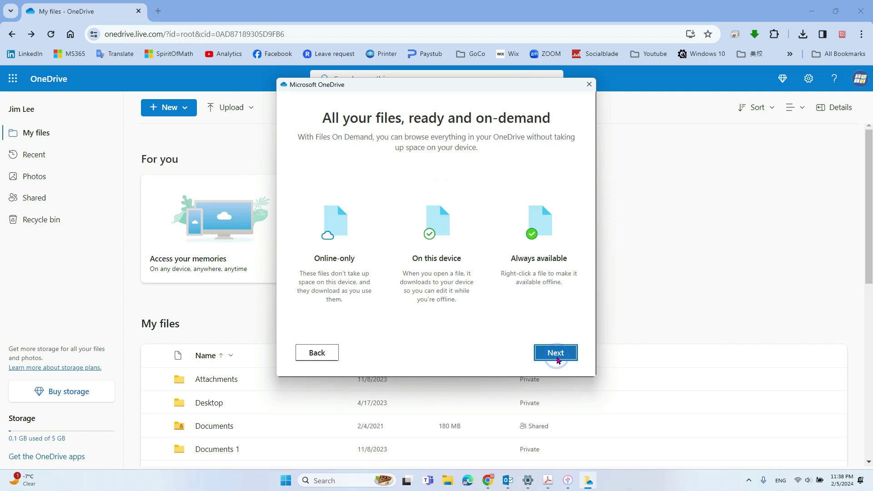
{"action": "left_click", "coordinate": [558, 357]}
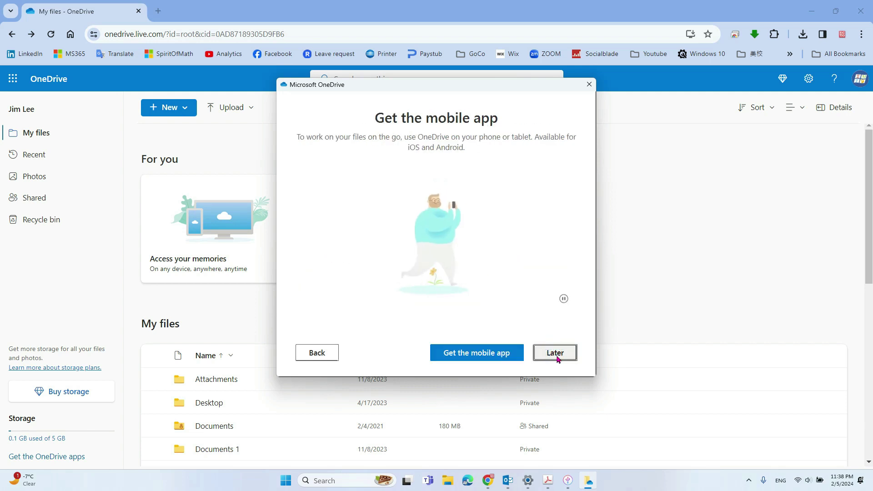
{"action": "left_click", "coordinate": [558, 358]}
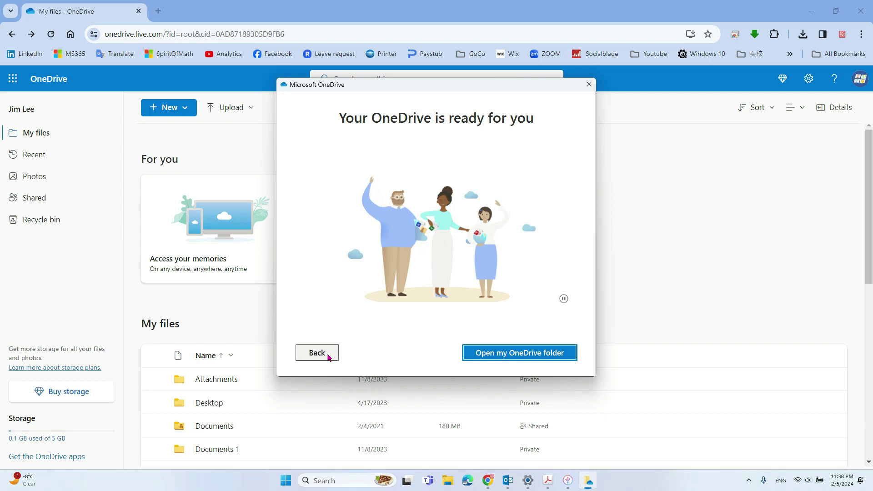
{"action": "left_click", "coordinate": [513, 352]}
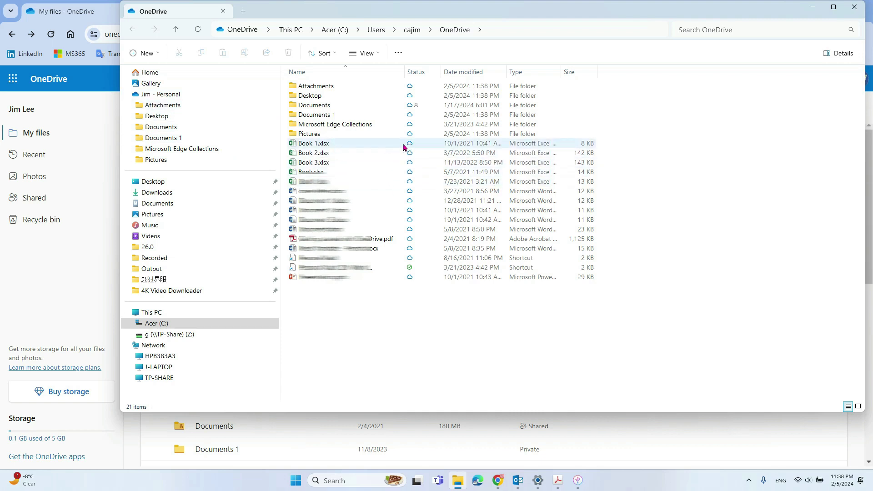
Select Book 1.xlsx (7.80 KB) and confirm it is available only when online.
{"action": "left_click", "coordinate": [404, 147]}
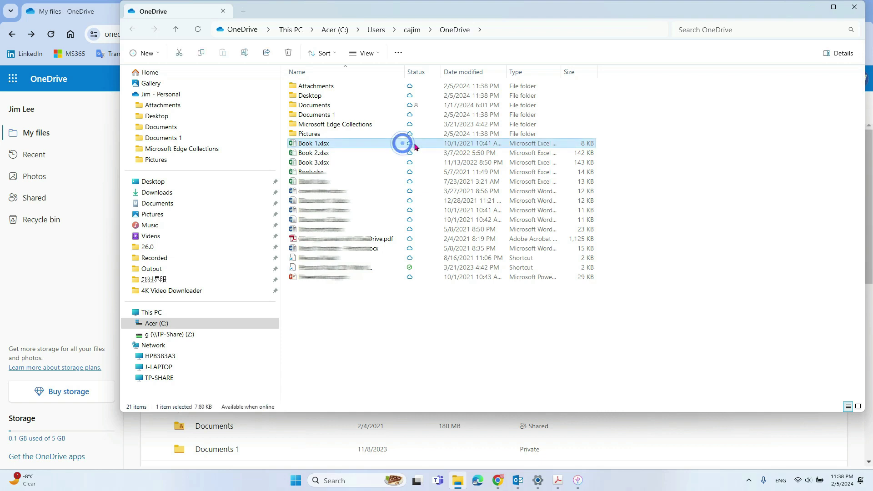
Set Book 1.xlsx to 'Always keep on this device' and reopen its menu to verify it is ticked.
{"action": "right_click", "coordinate": [360, 148]}
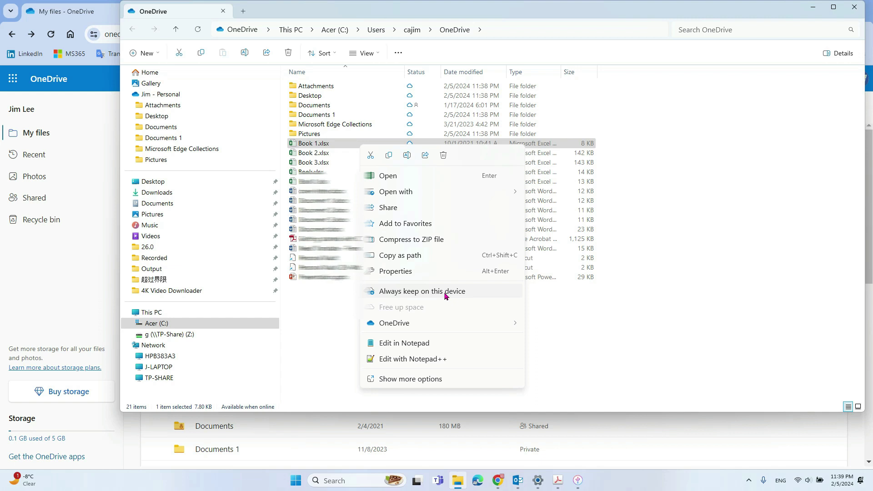
{"action": "left_click", "coordinate": [445, 292]}
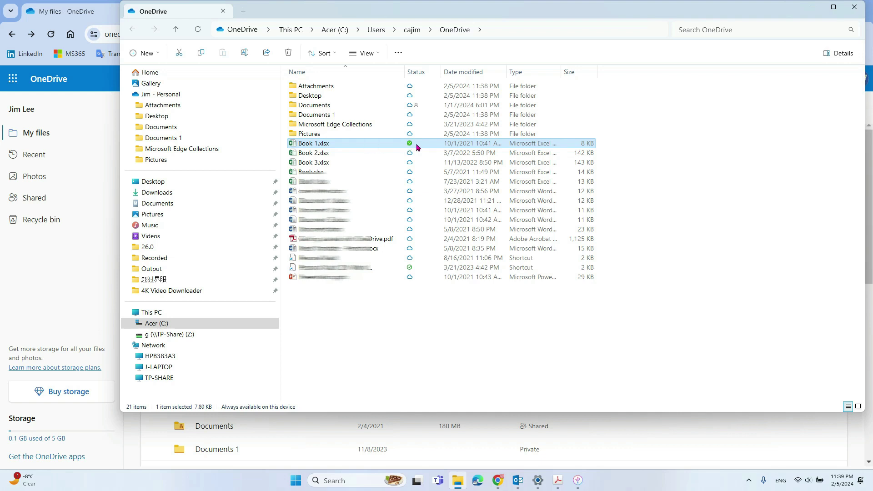
{"action": "right_click", "coordinate": [359, 144]}
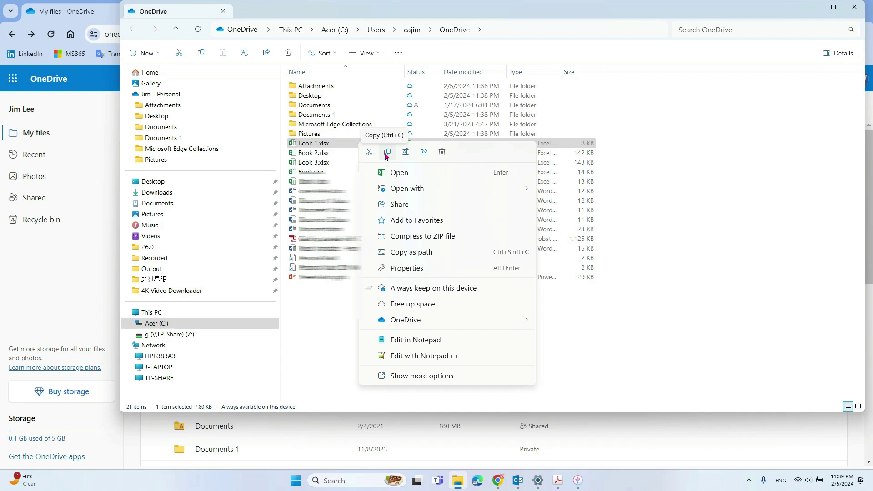
Dismiss the file menu, check the Documents folder's actions, then close that menu, leaving Documents online-only.
{"action": "left_click", "coordinate": [329, 293]}
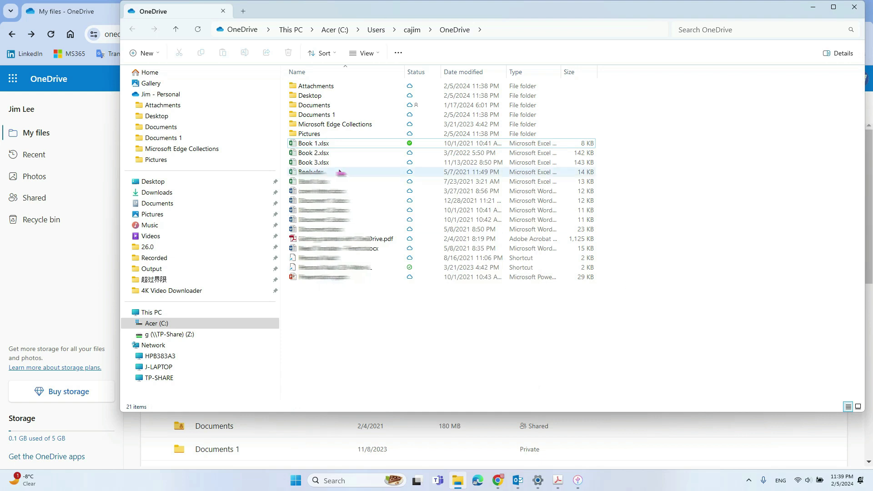
{"action": "right_click", "coordinate": [327, 110]}
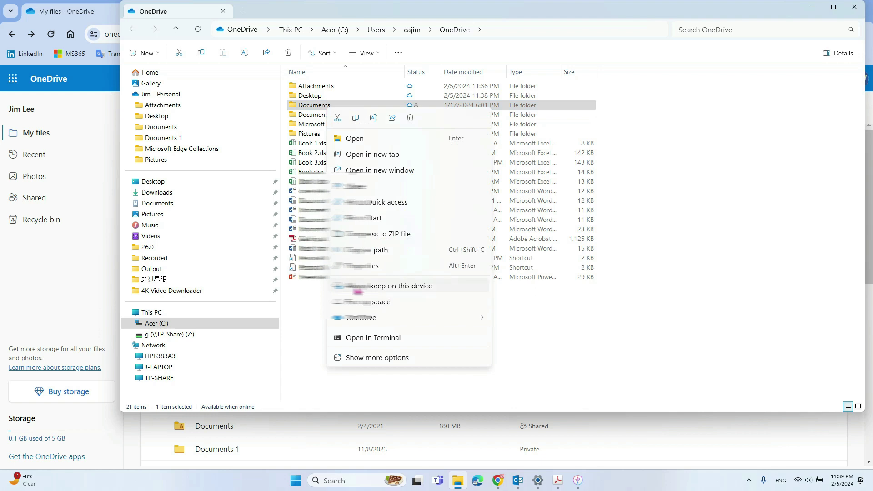
{"action": "left_click", "coordinate": [586, 325]}
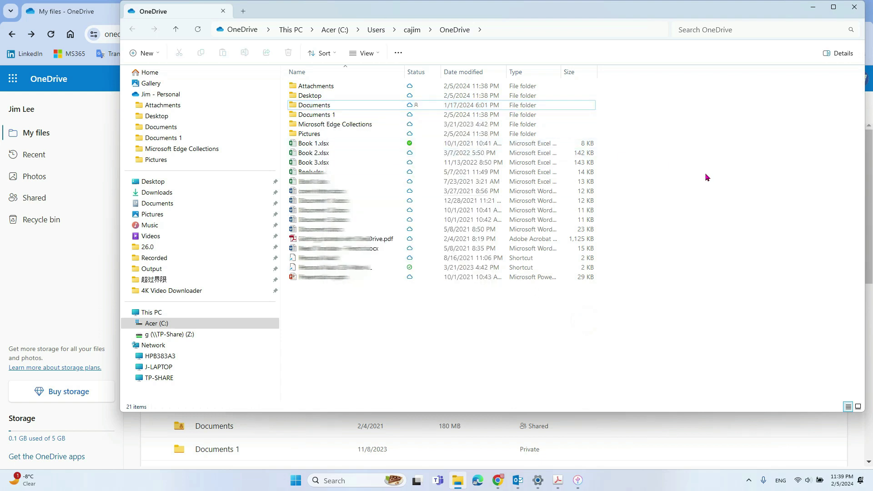